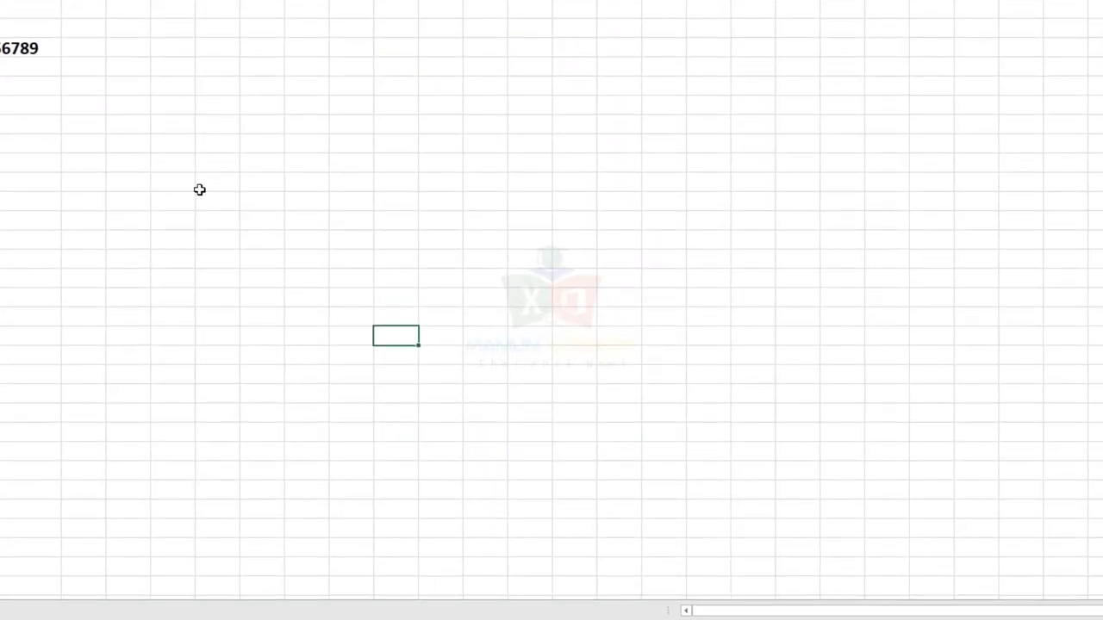
Check 123456789 in D3 and the example split digits across row 3
click(477, 551)
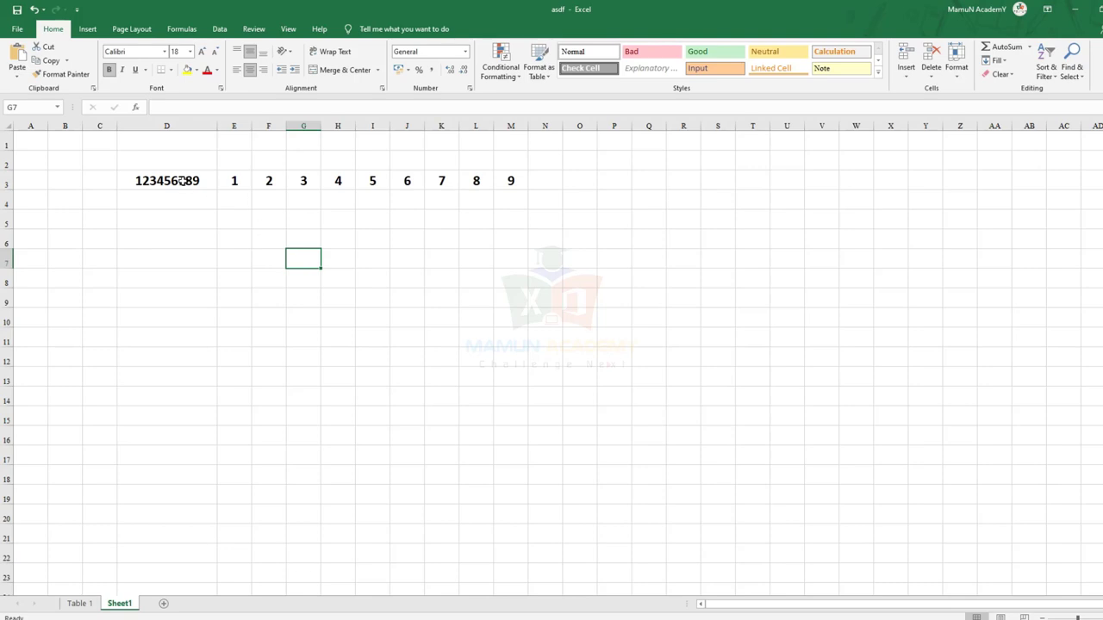
click(160, 182)
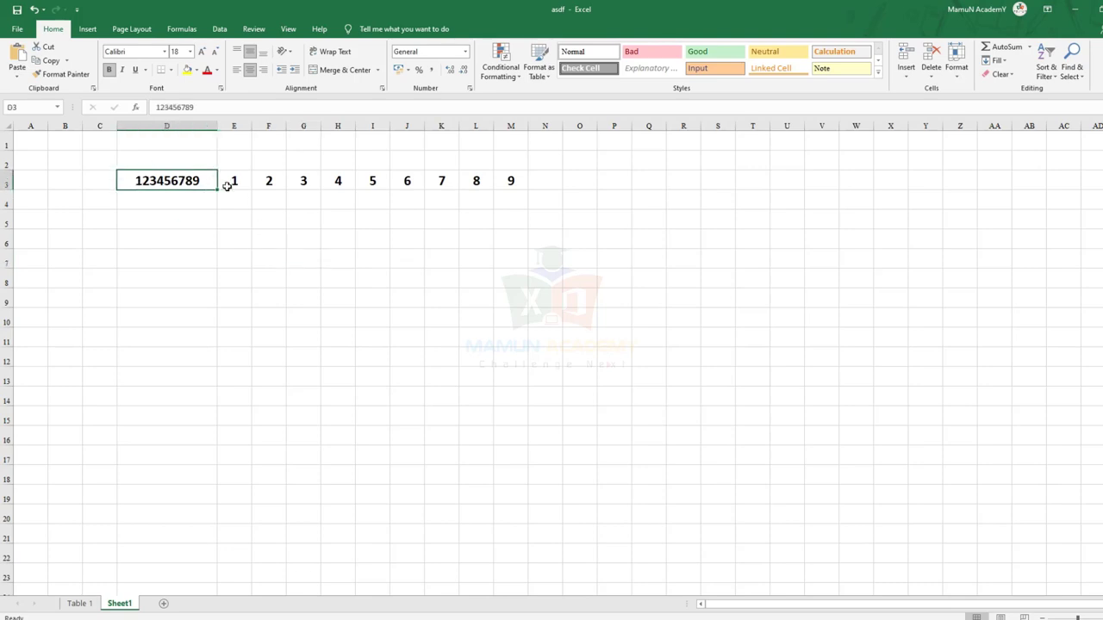
click(229, 178)
click(294, 181)
click(372, 181)
click(441, 181)
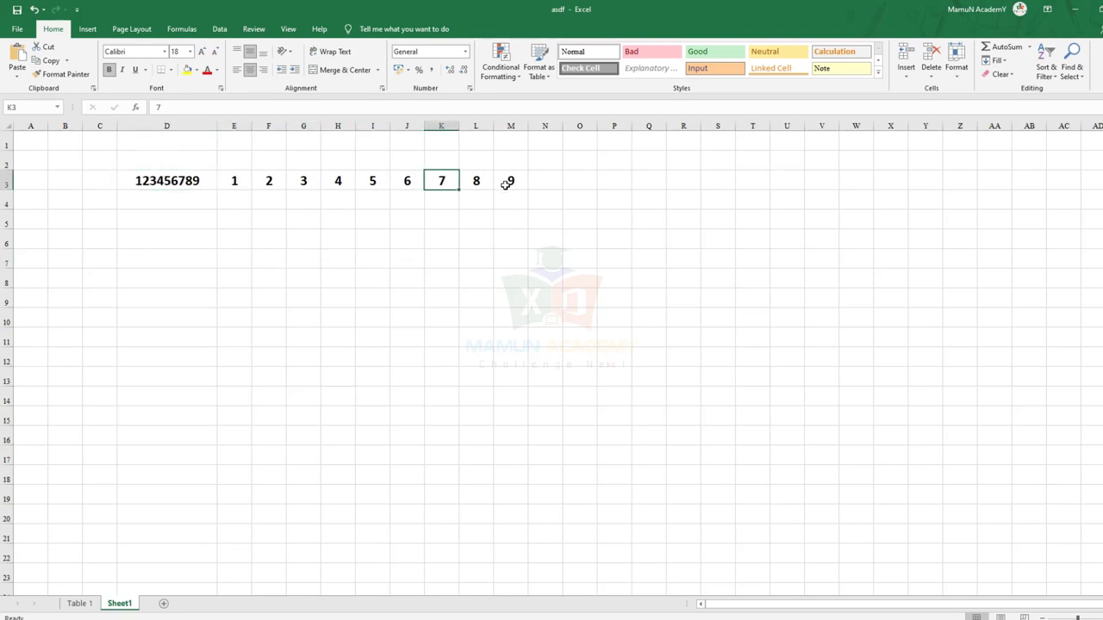
click(510, 181)
click(510, 278)
click(234, 126)
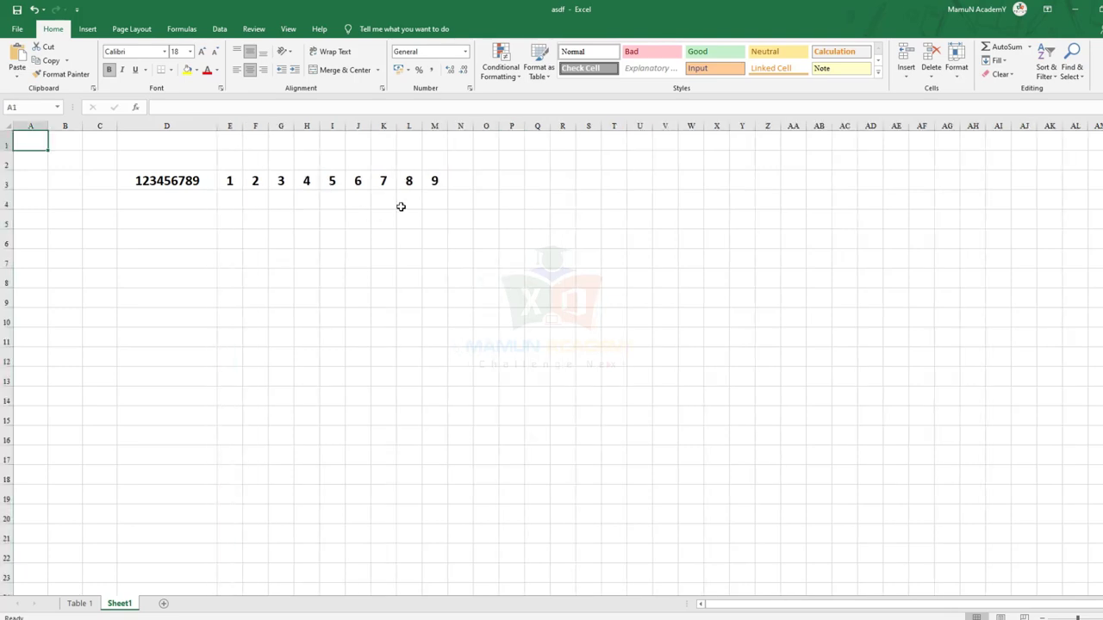
Delete the example digits from E3:N3, leaving 123456789 unchanged in D3
click(331, 299)
drag(234, 181, 464, 186)
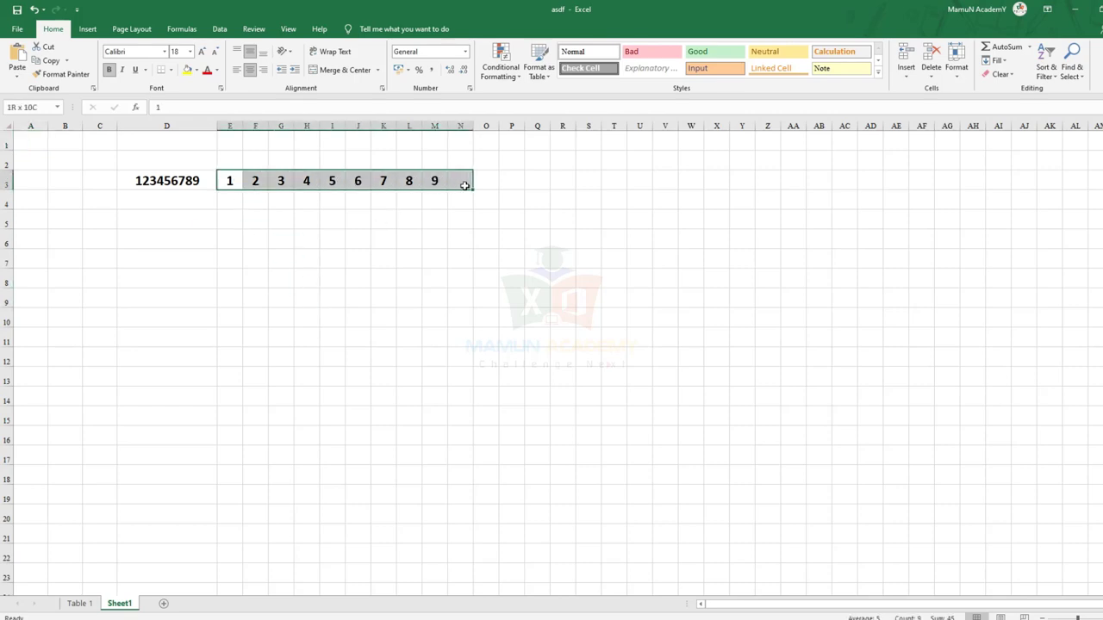
key(Delete)
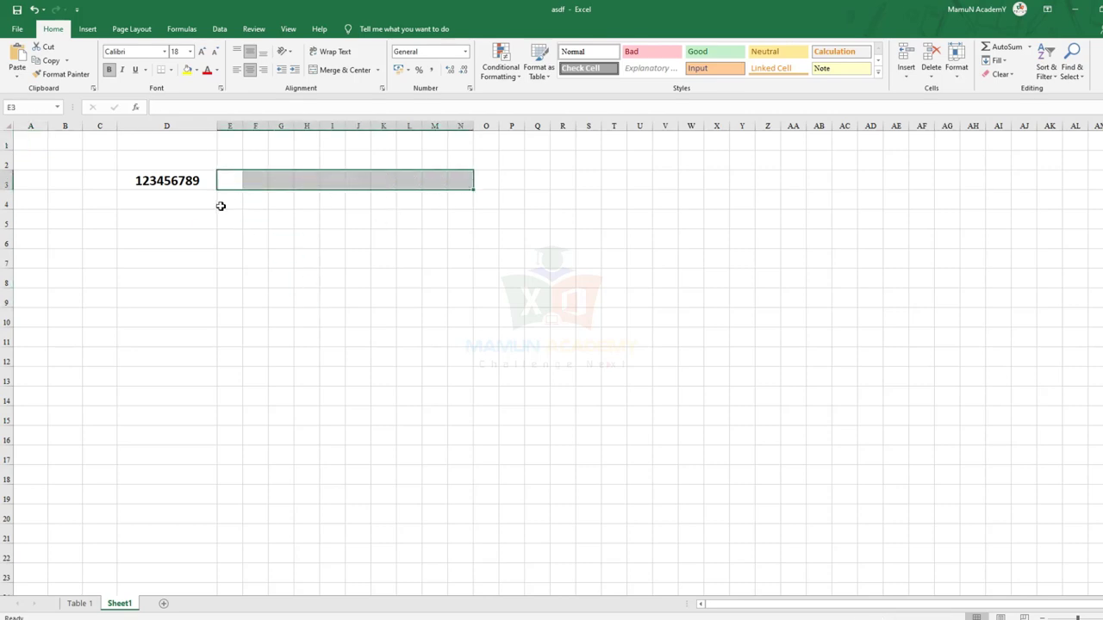
double_click(202, 182)
click(197, 216)
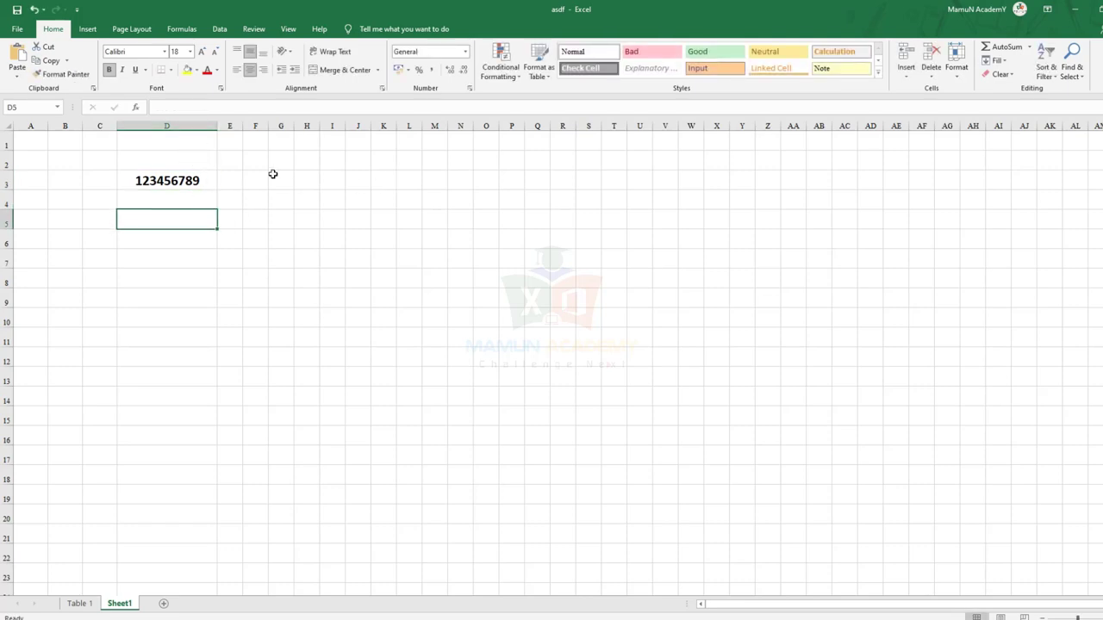
Run Text to Columns on column D and choose the Fixed width option
click(172, 126)
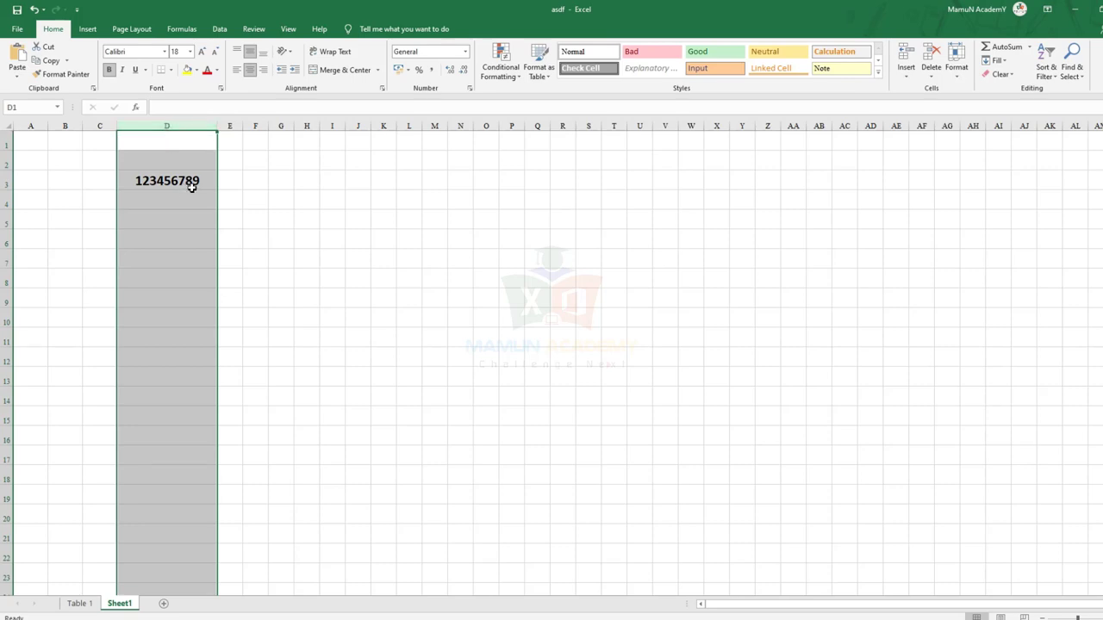
click(222, 30)
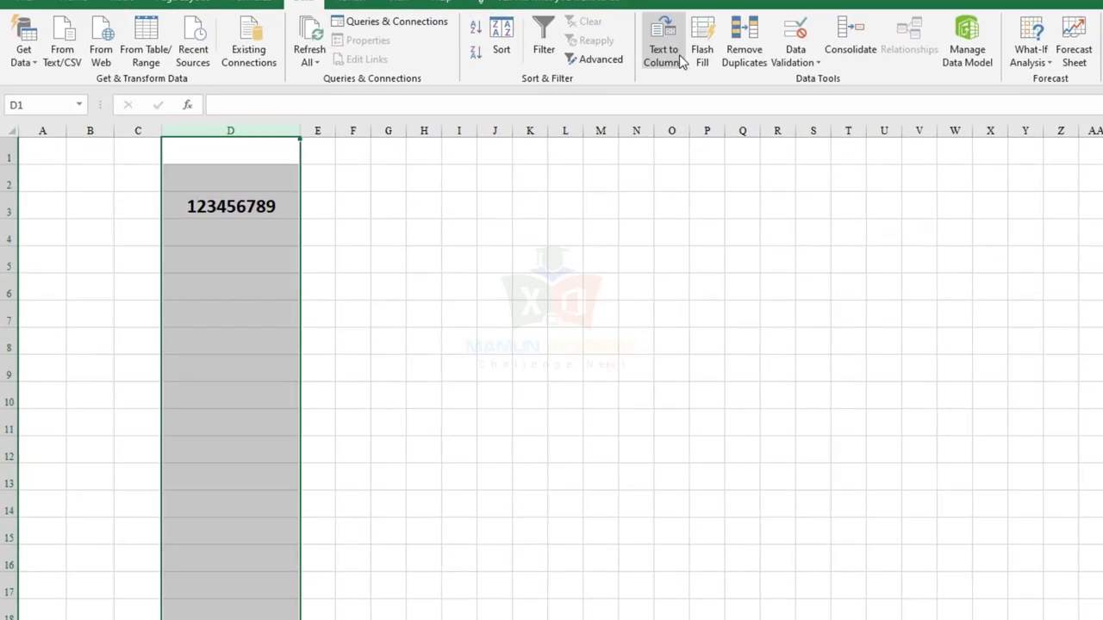
click(672, 38)
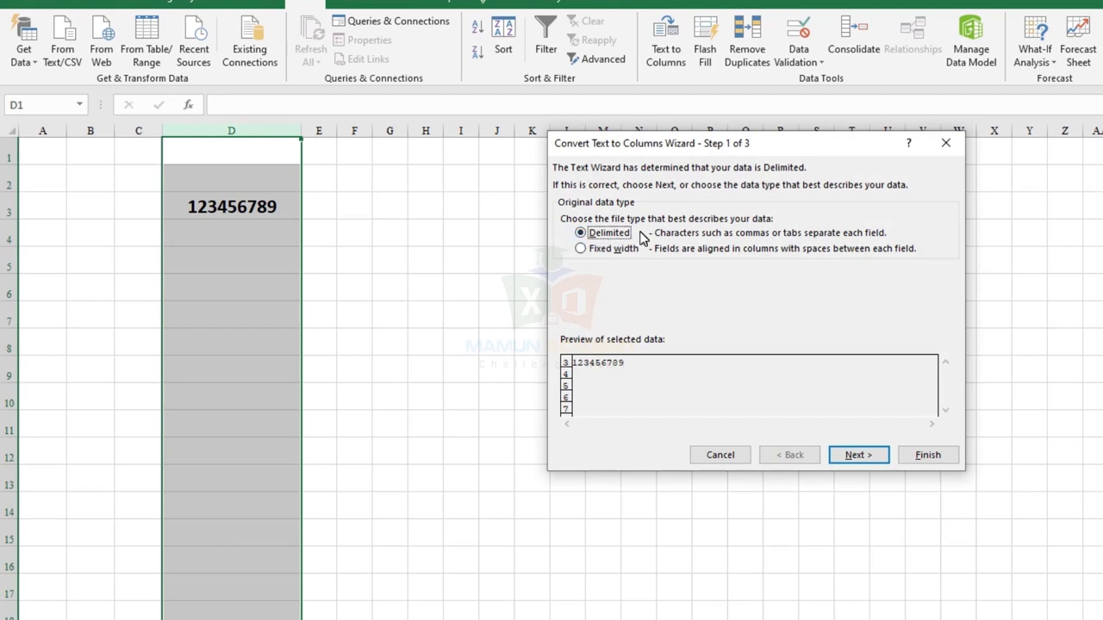
click(607, 249)
Add eight break lines separating each digit of 123456789, then advance to step 3
click(872, 458)
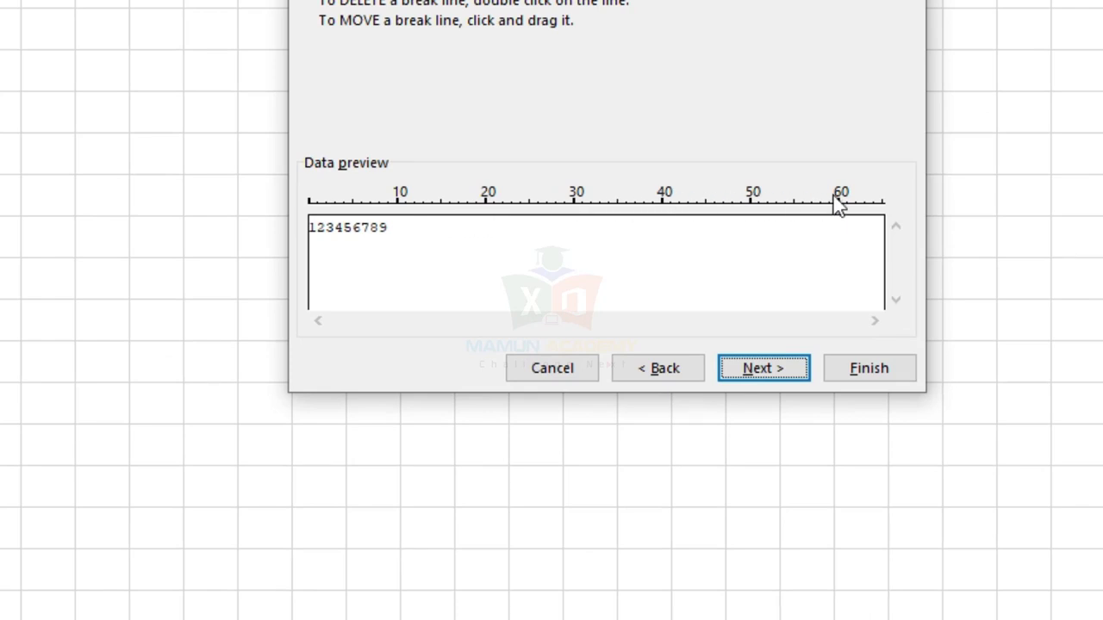
click(316, 220)
click(326, 218)
click(335, 217)
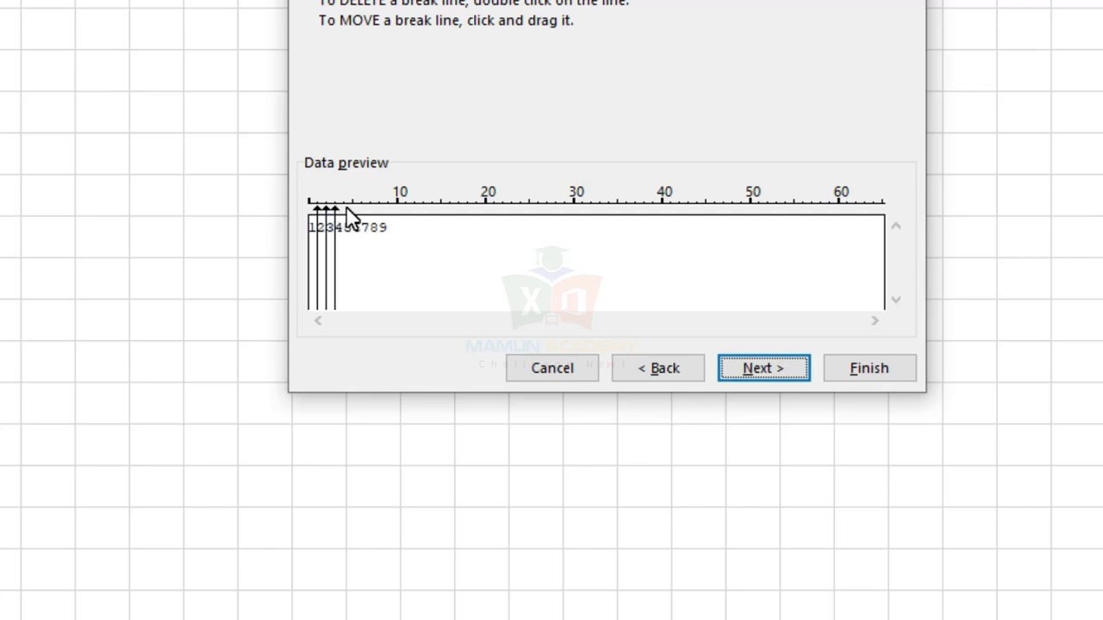
click(345, 216)
click(353, 217)
click(363, 218)
click(371, 216)
click(380, 218)
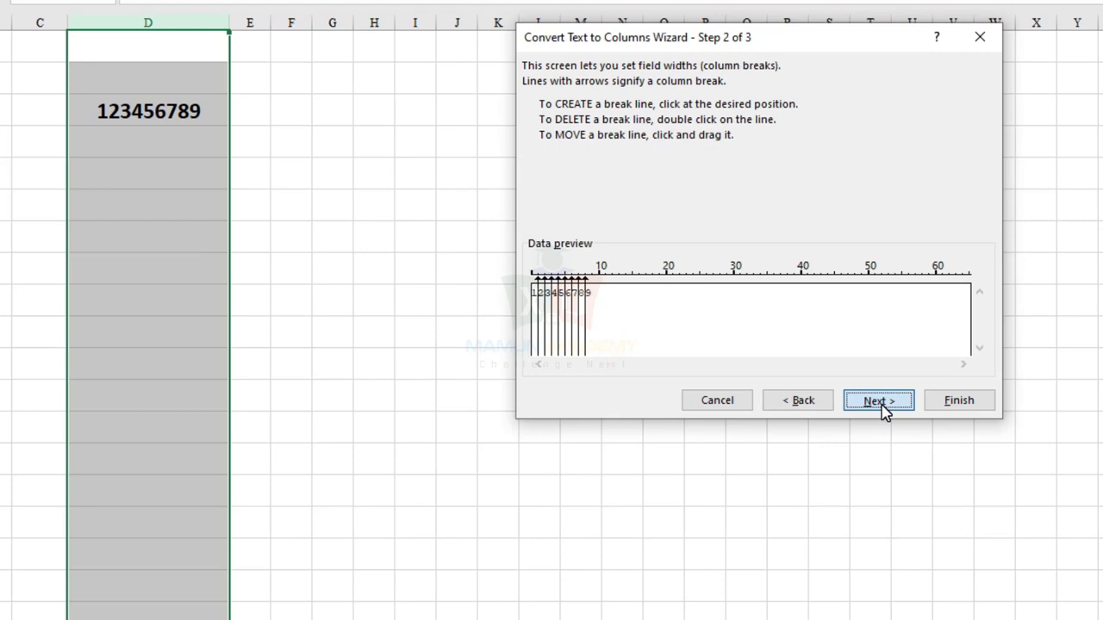
click(763, 371)
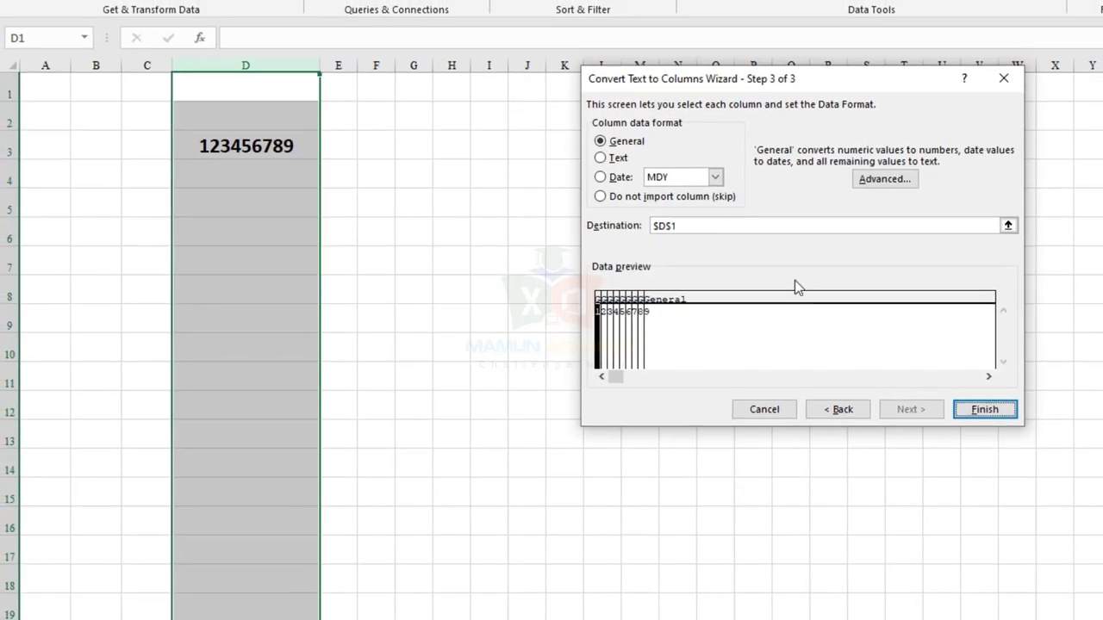
Set the destination to F3 and finish, placing digits 1–9 in F3:N3
click(1008, 227)
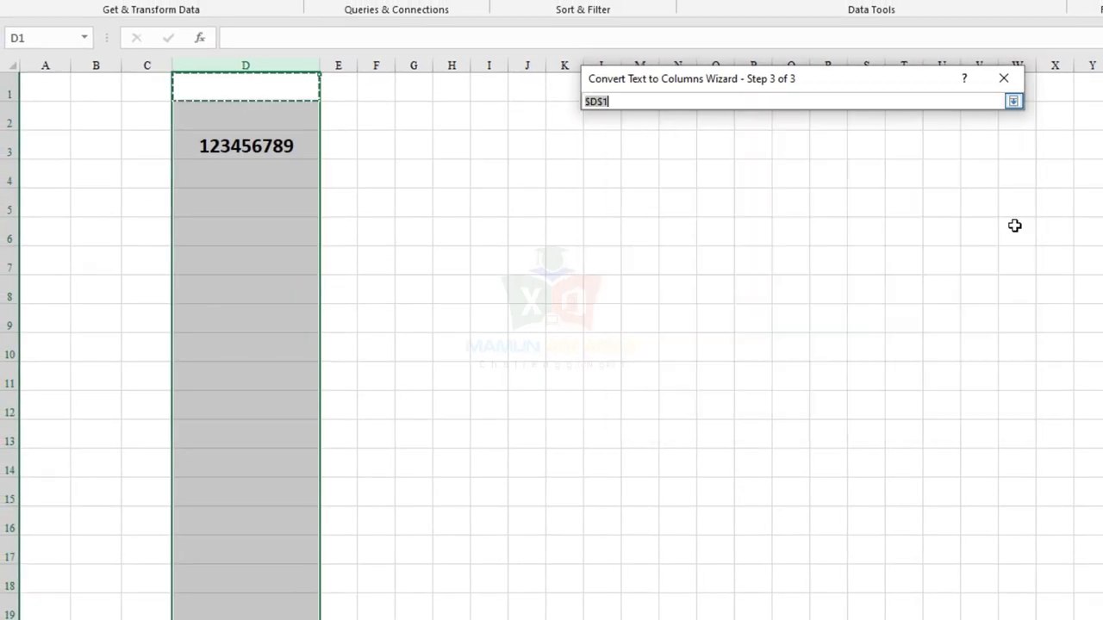
click(383, 146)
click(1014, 102)
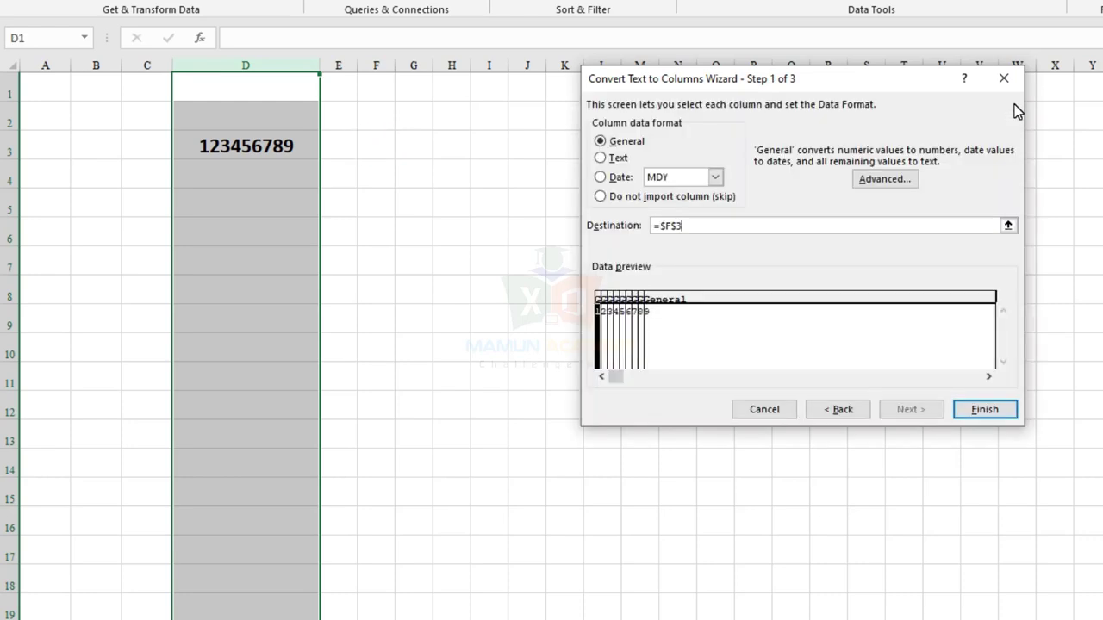
click(992, 411)
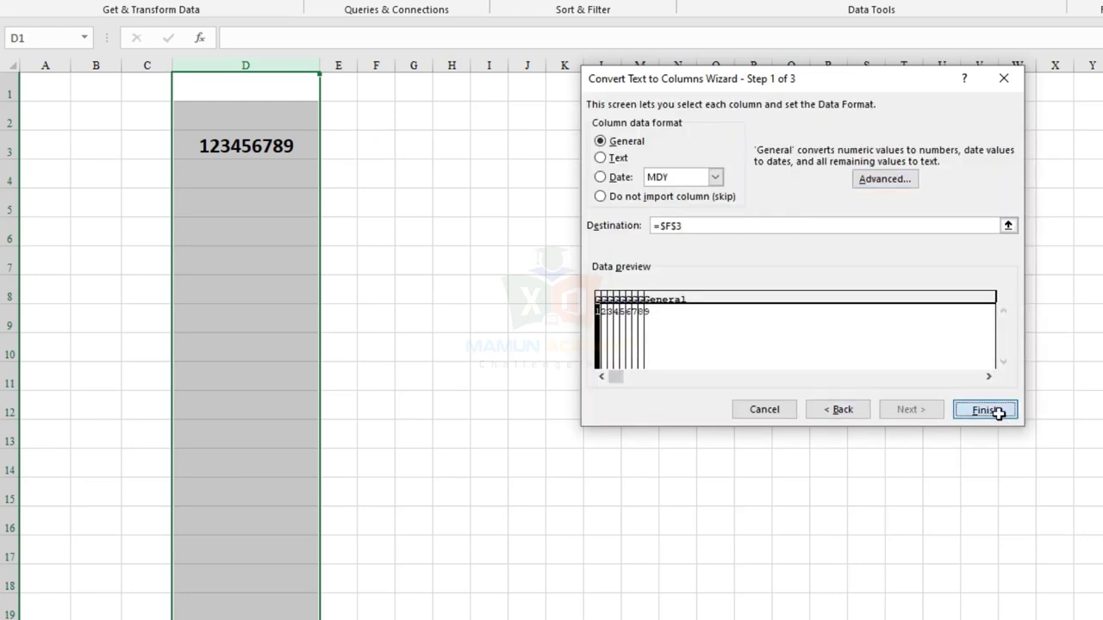
Select the split digits in F3:N3 to review them, then deselect
click(607, 234)
drag(379, 148, 698, 143)
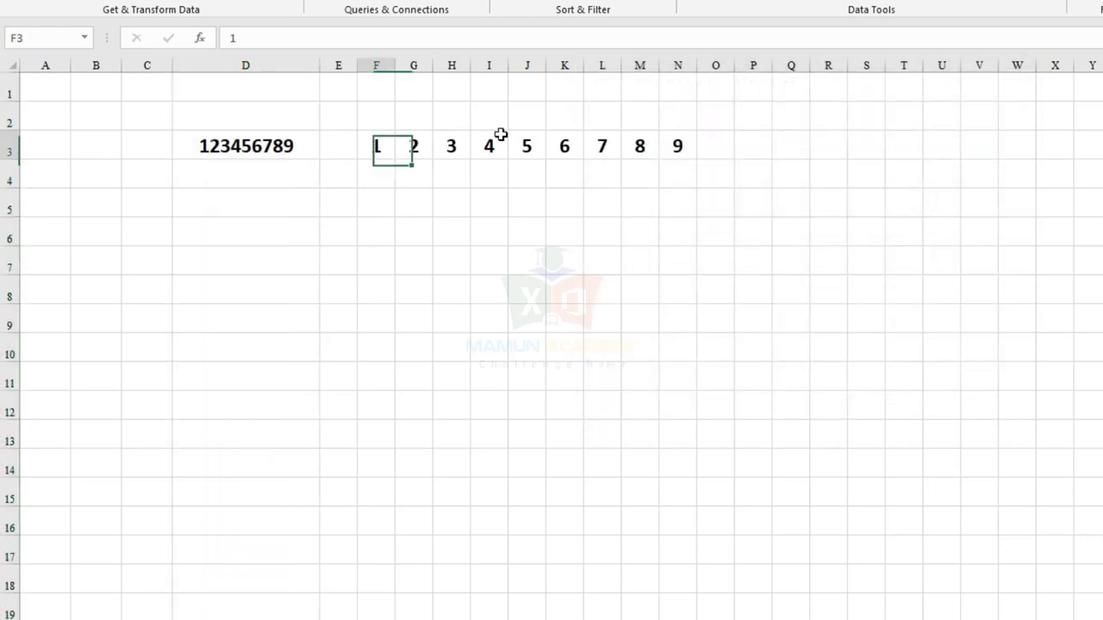
click(739, 209)
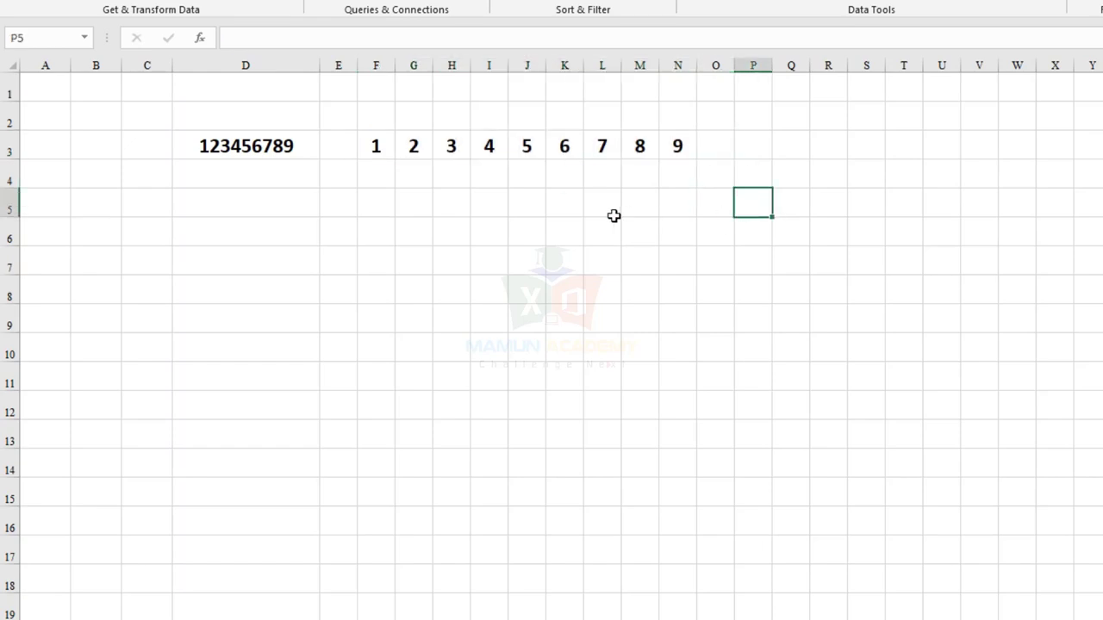
Clear F3:N3 and enter 54546545, 65768451 and 87698794 into D4, D5 and D6
drag(375, 146, 677, 145)
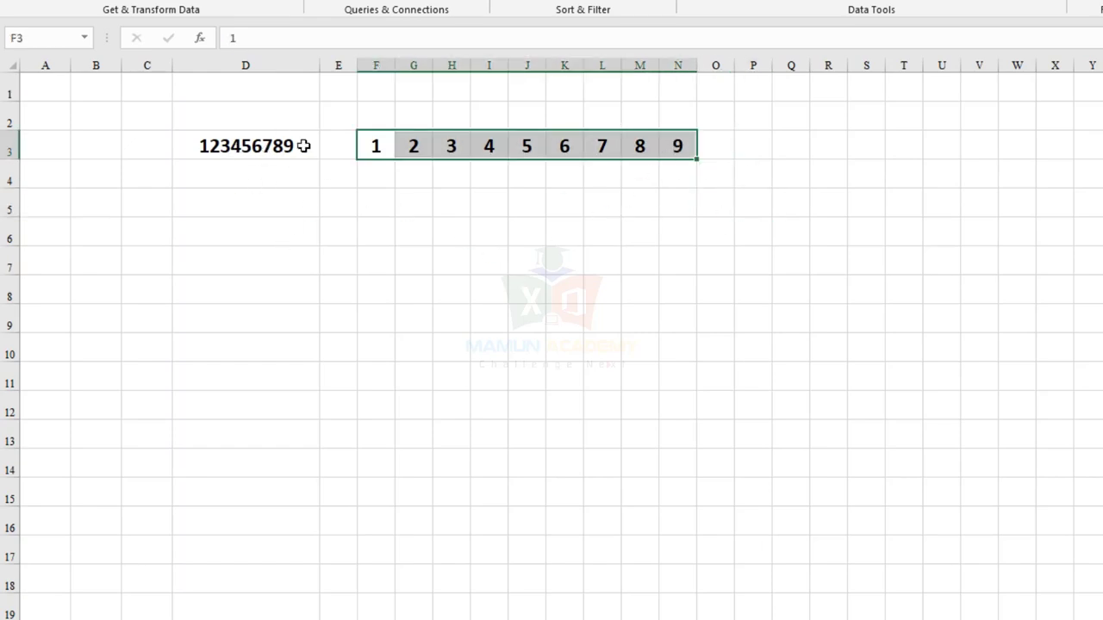
key(Delete)
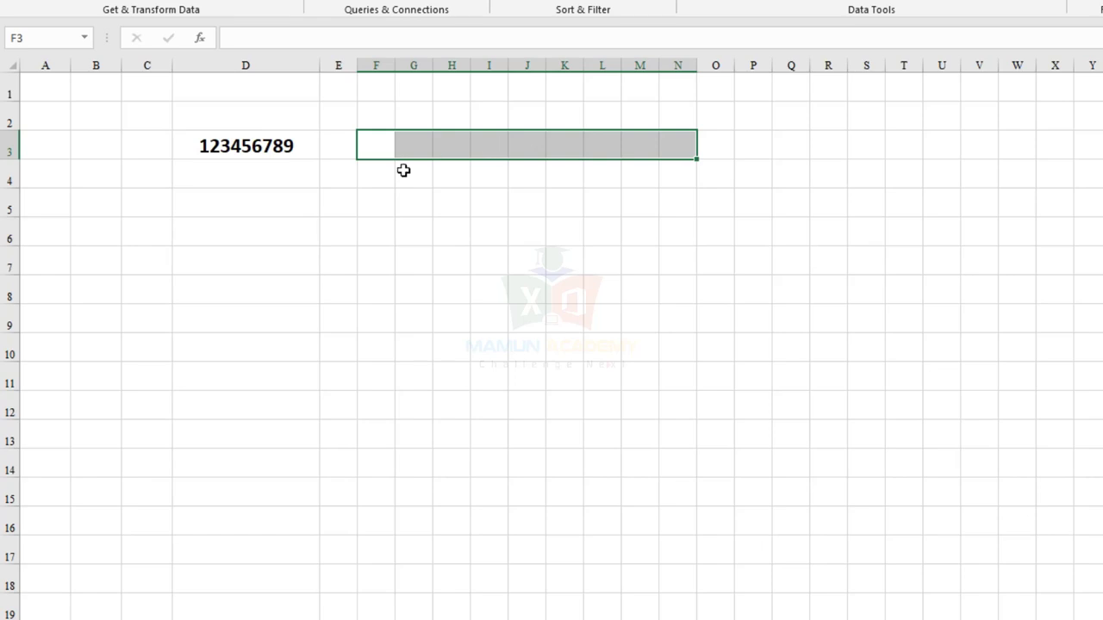
click(268, 186)
text(54546545)
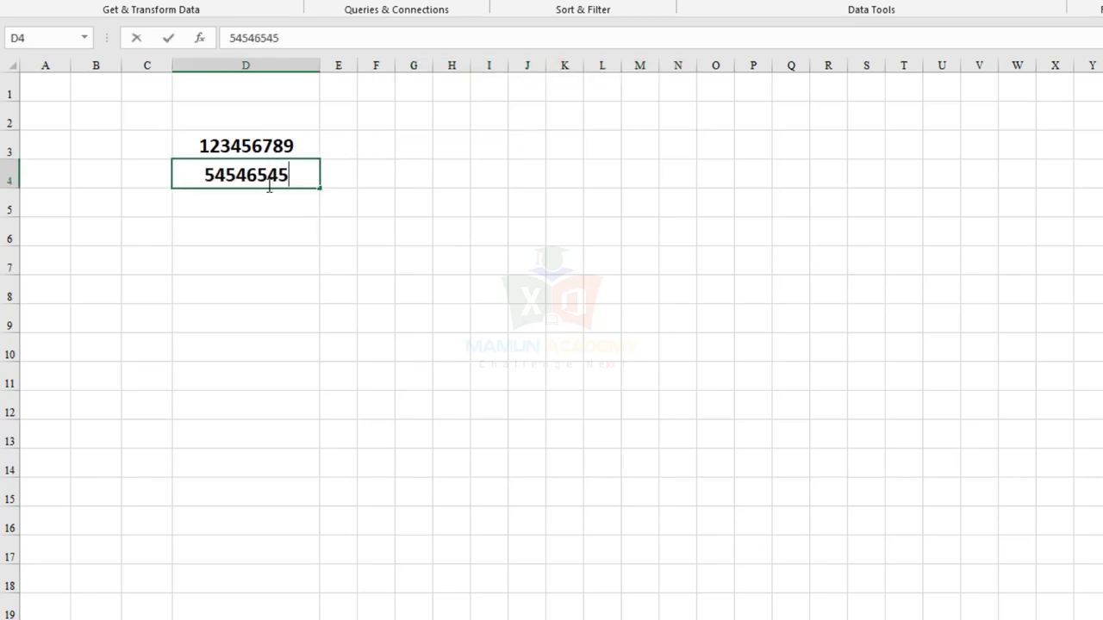
key(Return)
text(65768451)
key(Return)
text(87698)
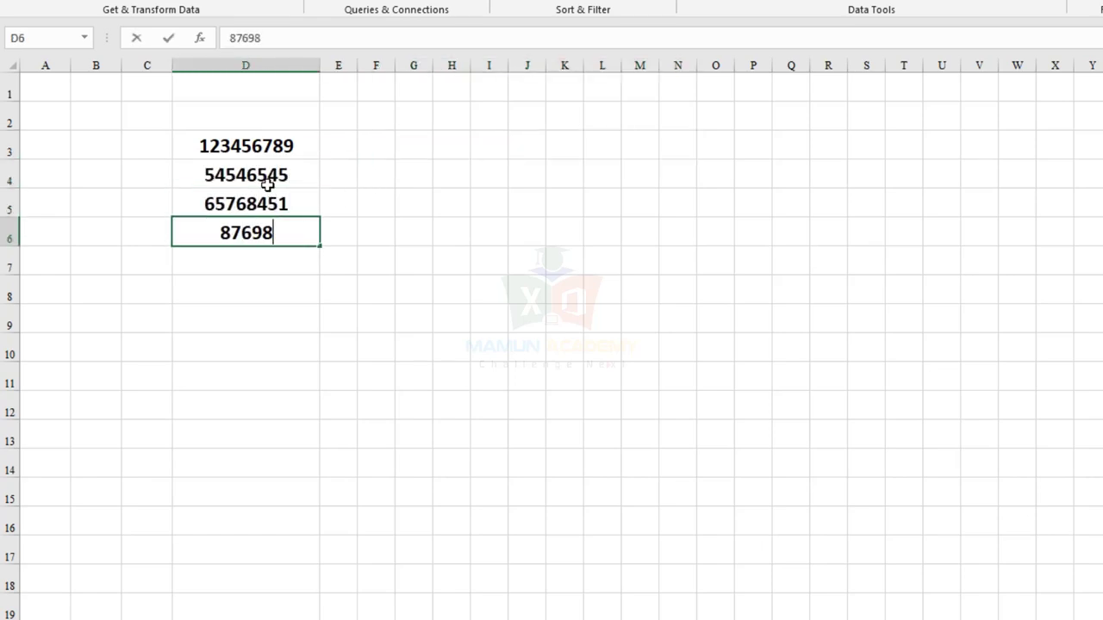
text(794)
key(Return)
Split column D at fixed width with a break after each of the first eight digits
click(301, 164)
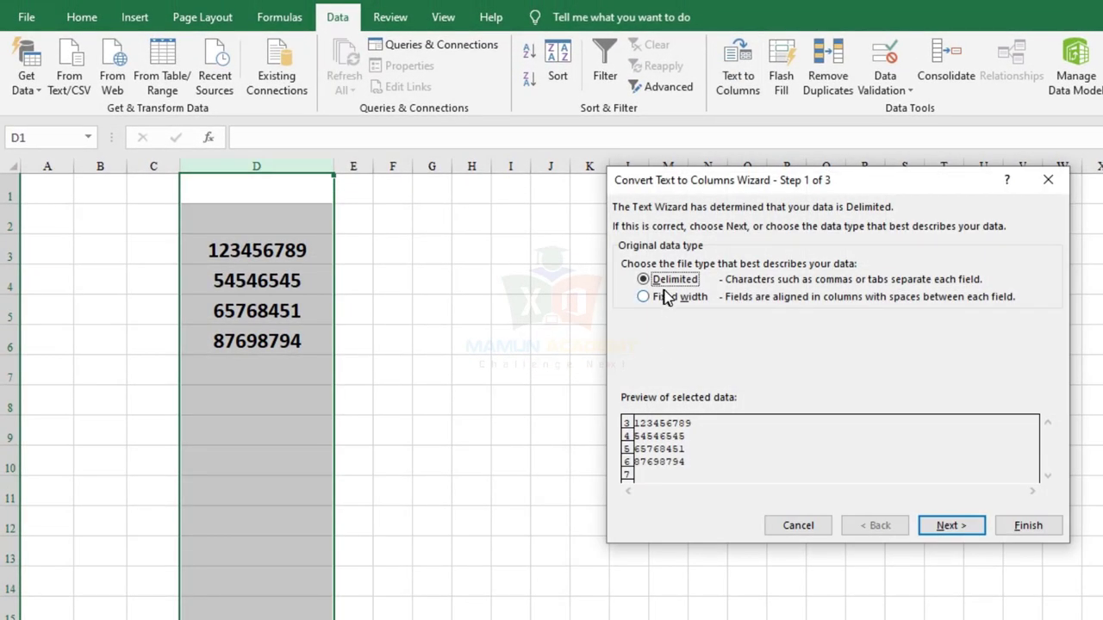
click(665, 297)
click(968, 525)
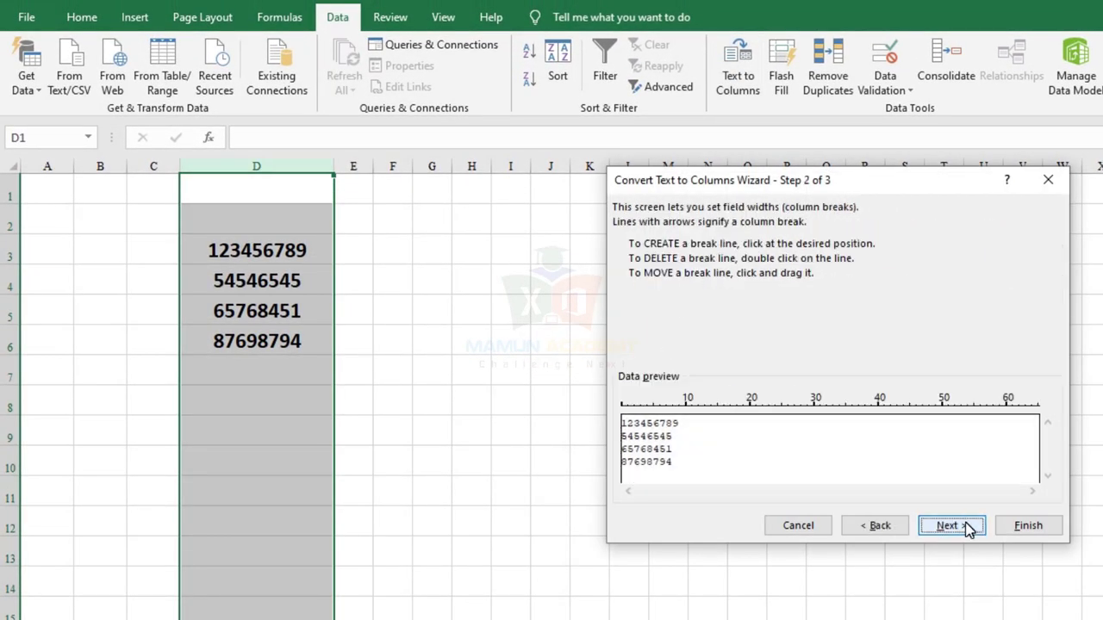
click(627, 419)
click(632, 413)
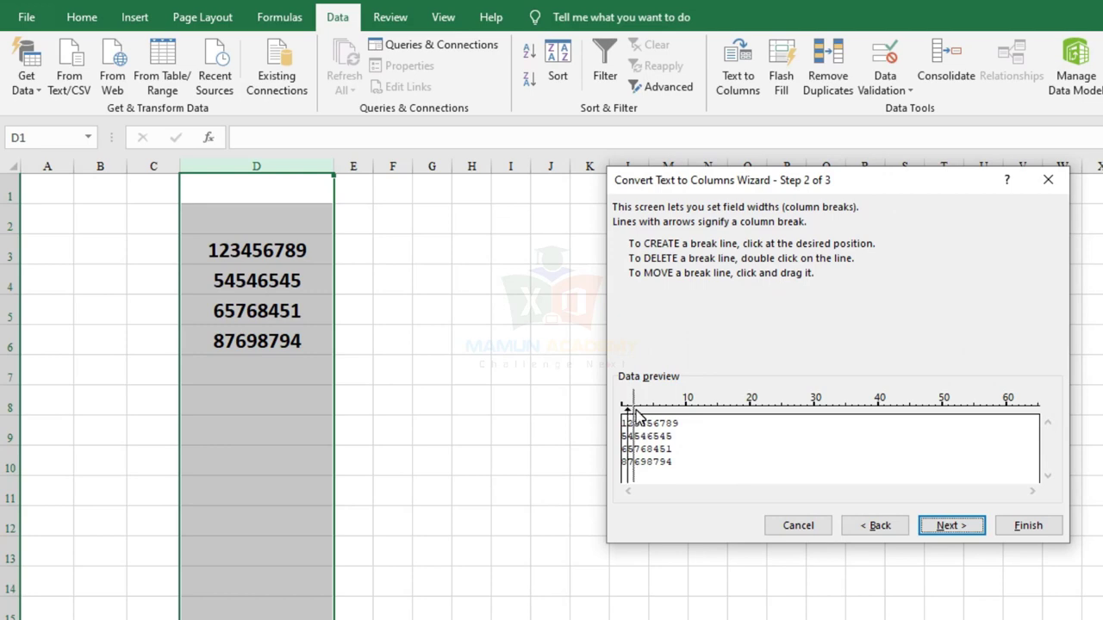
click(639, 413)
click(647, 413)
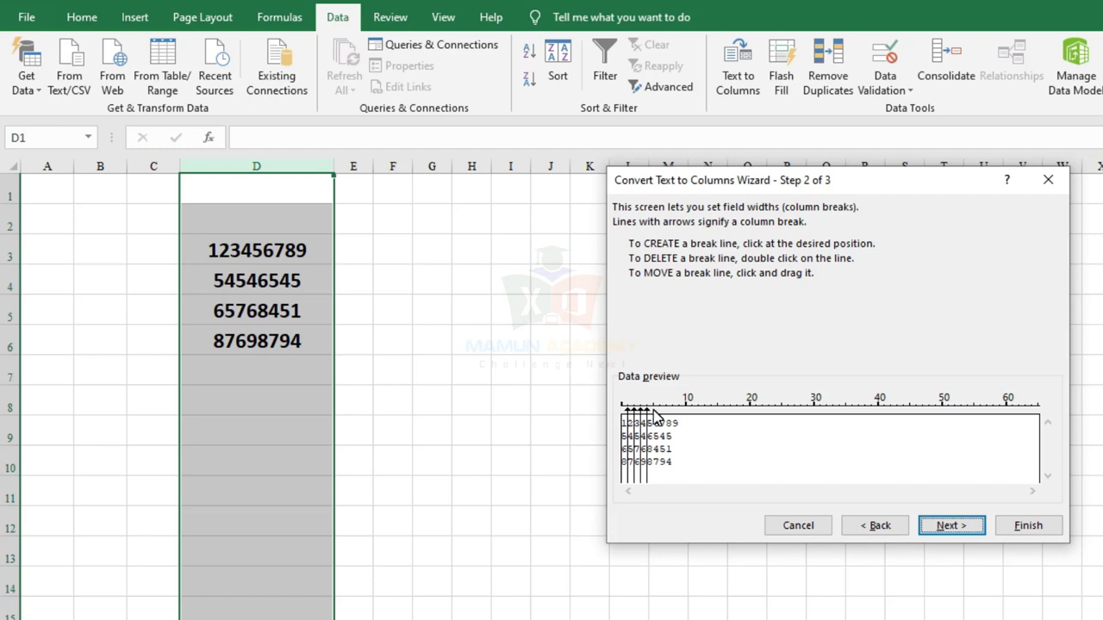
click(653, 414)
click(660, 414)
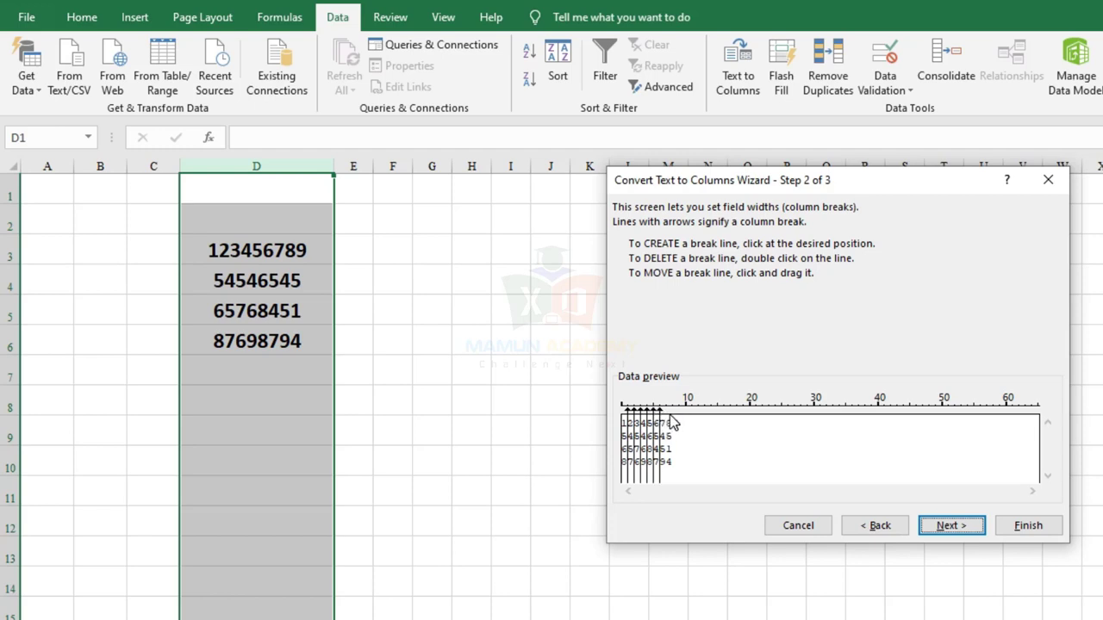
click(667, 413)
click(673, 420)
Set the destination to $G$3 and finish, spreading D3:D6's digits from column G
click(969, 533)
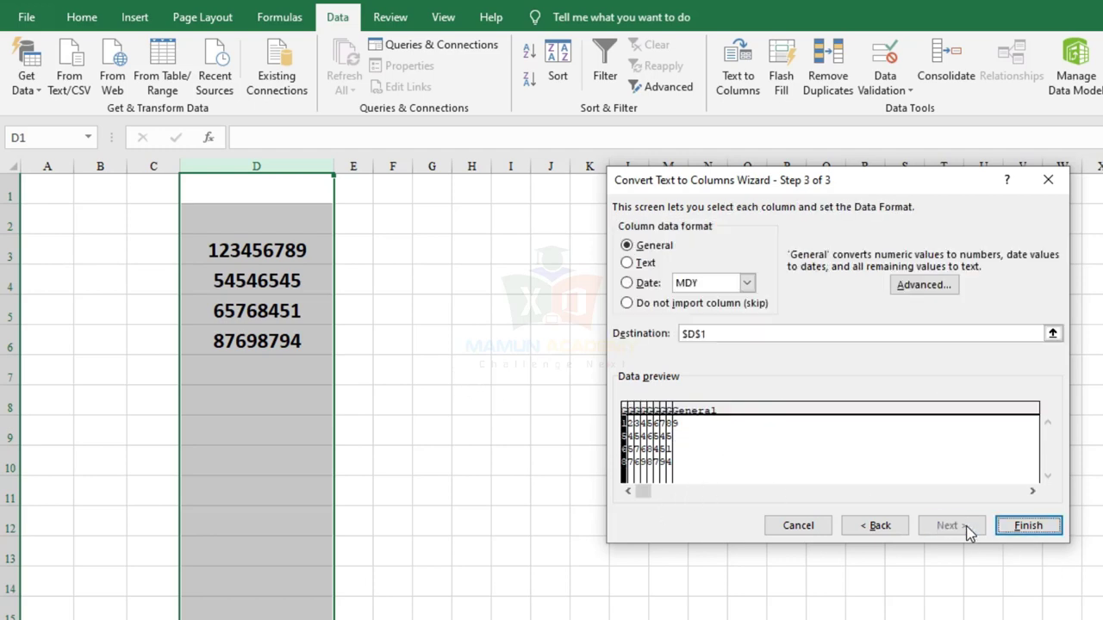
click(1052, 333)
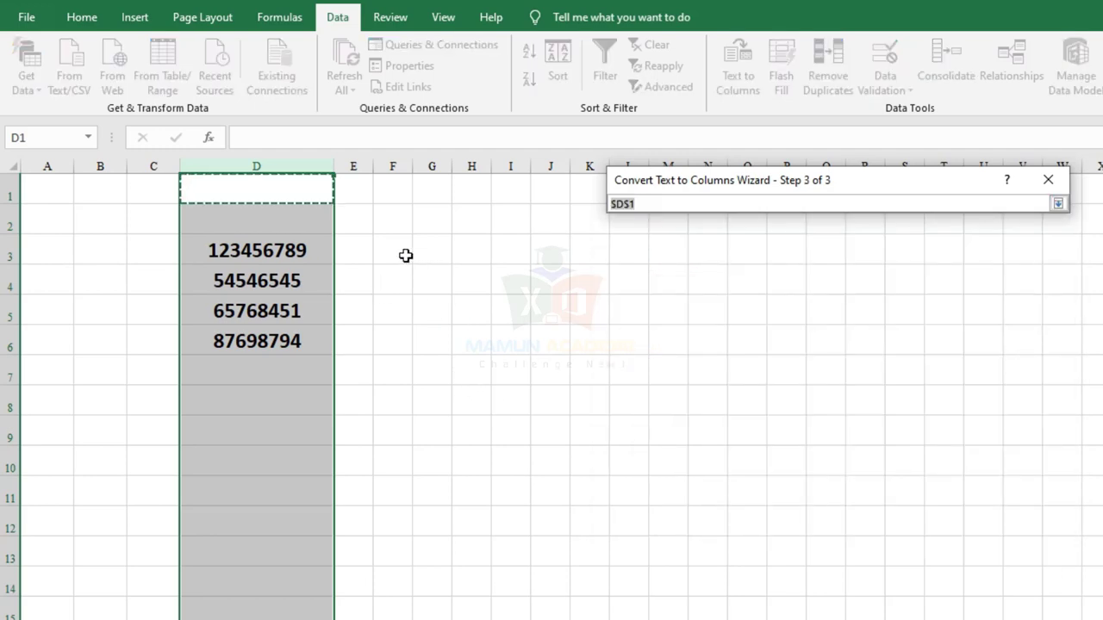
click(433, 250)
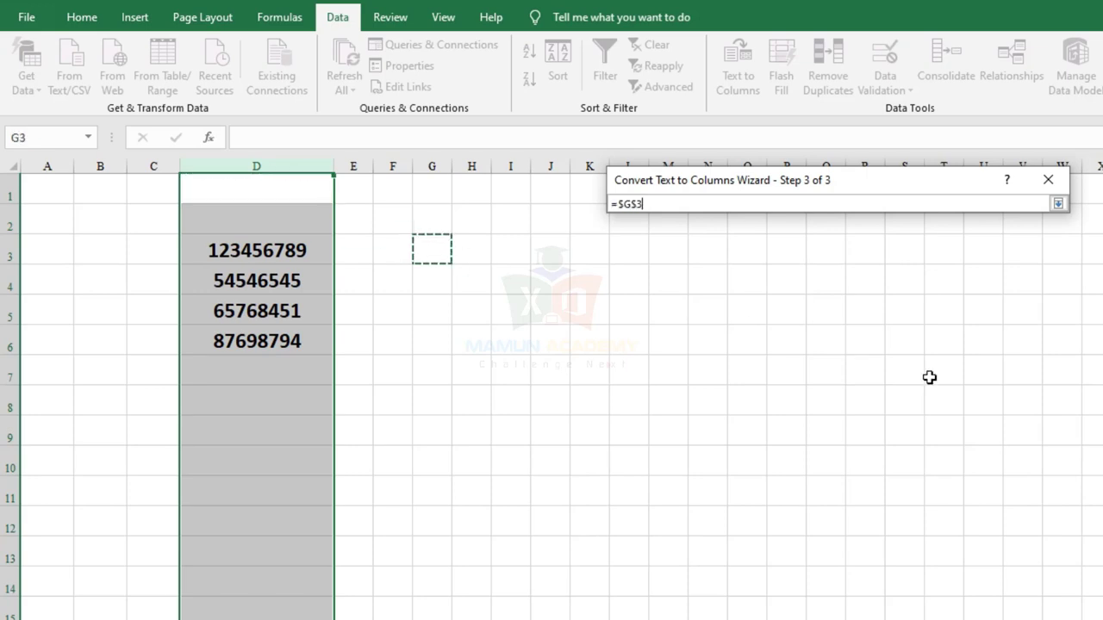
click(1058, 204)
click(1006, 527)
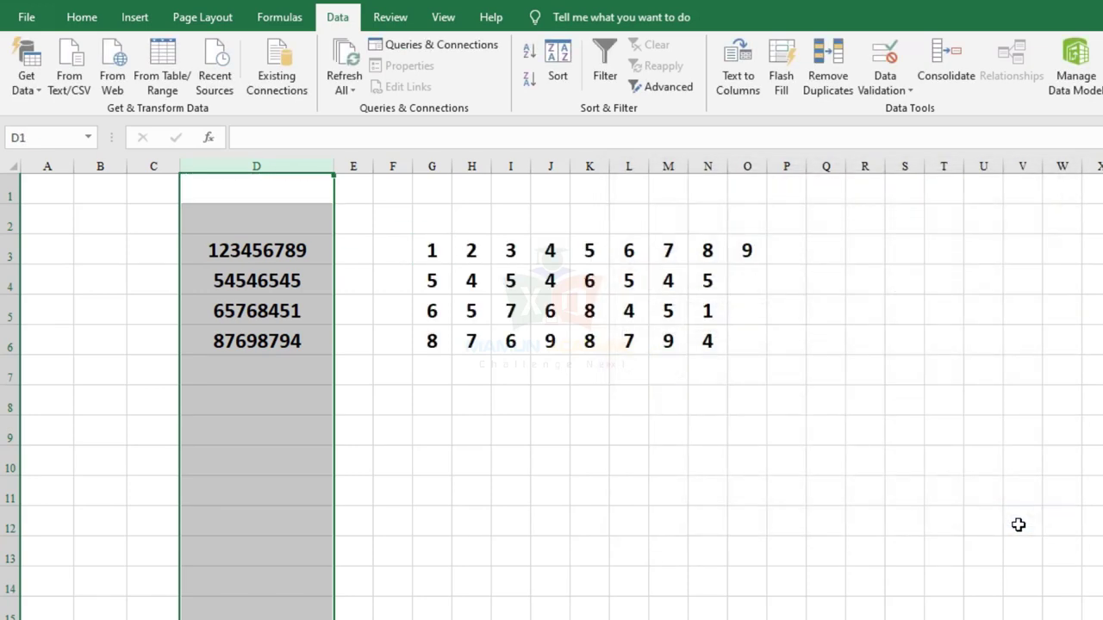
click(649, 468)
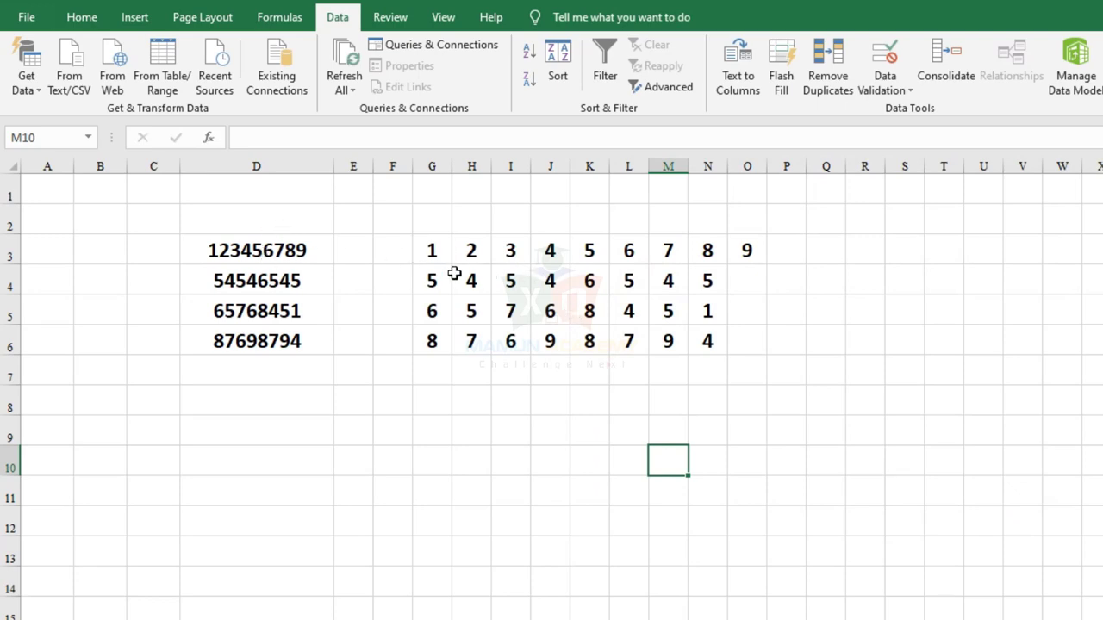
click(259, 250)
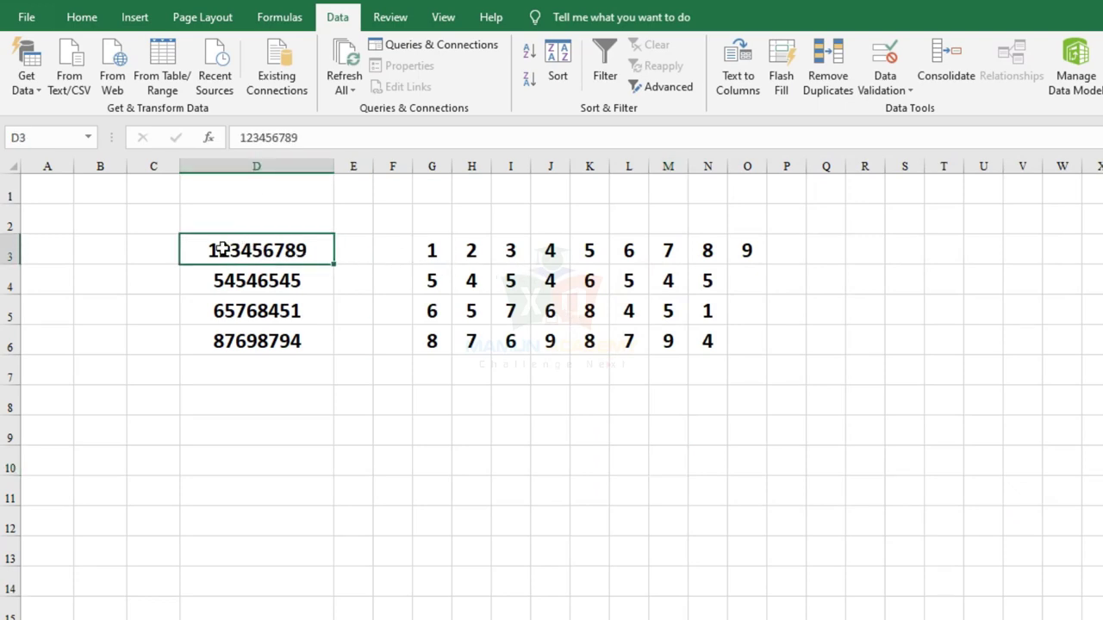
double_click(218, 250)
click(385, 252)
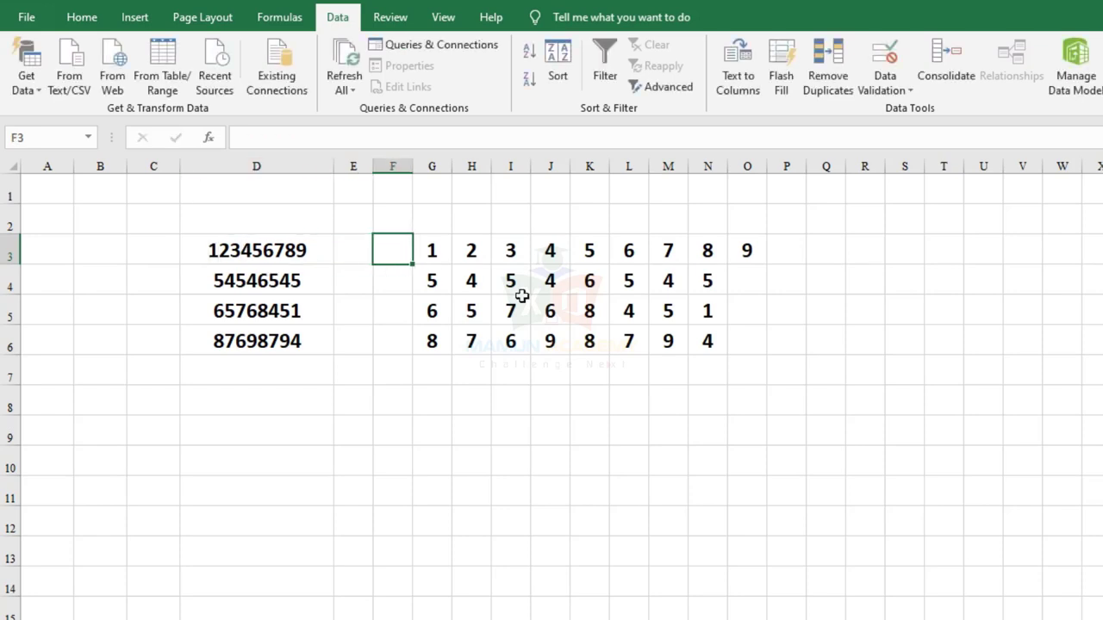
key(Down)
key(Down)
key(Down)
key(Right)
key(Right)
key(Right)
drag(432, 166, 864, 173)
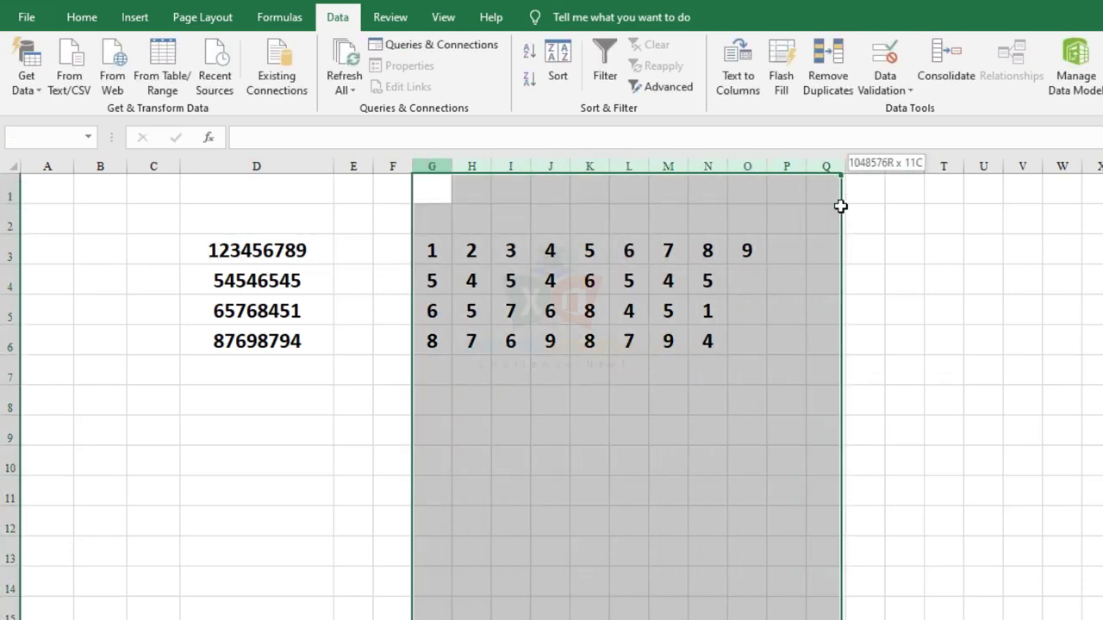
drag(257, 250, 257, 435)
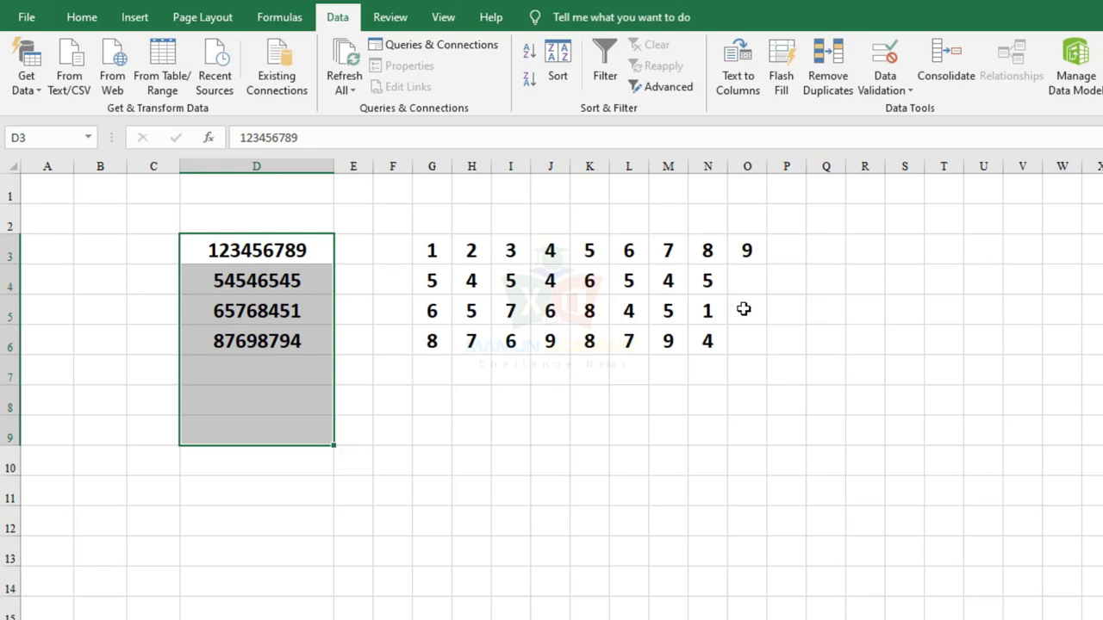
click(787, 411)
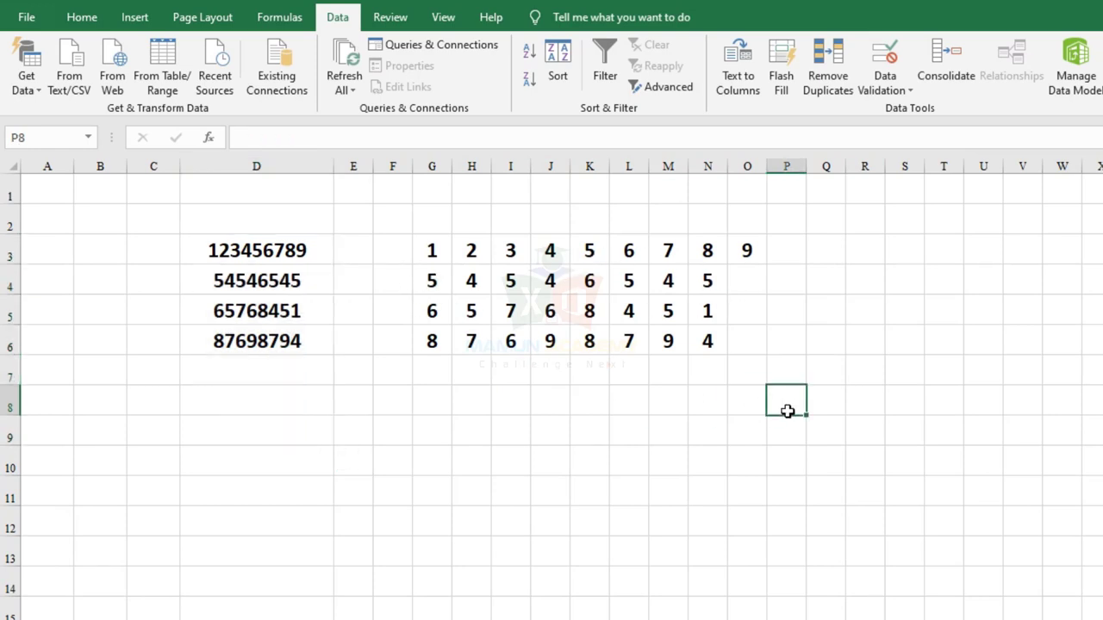